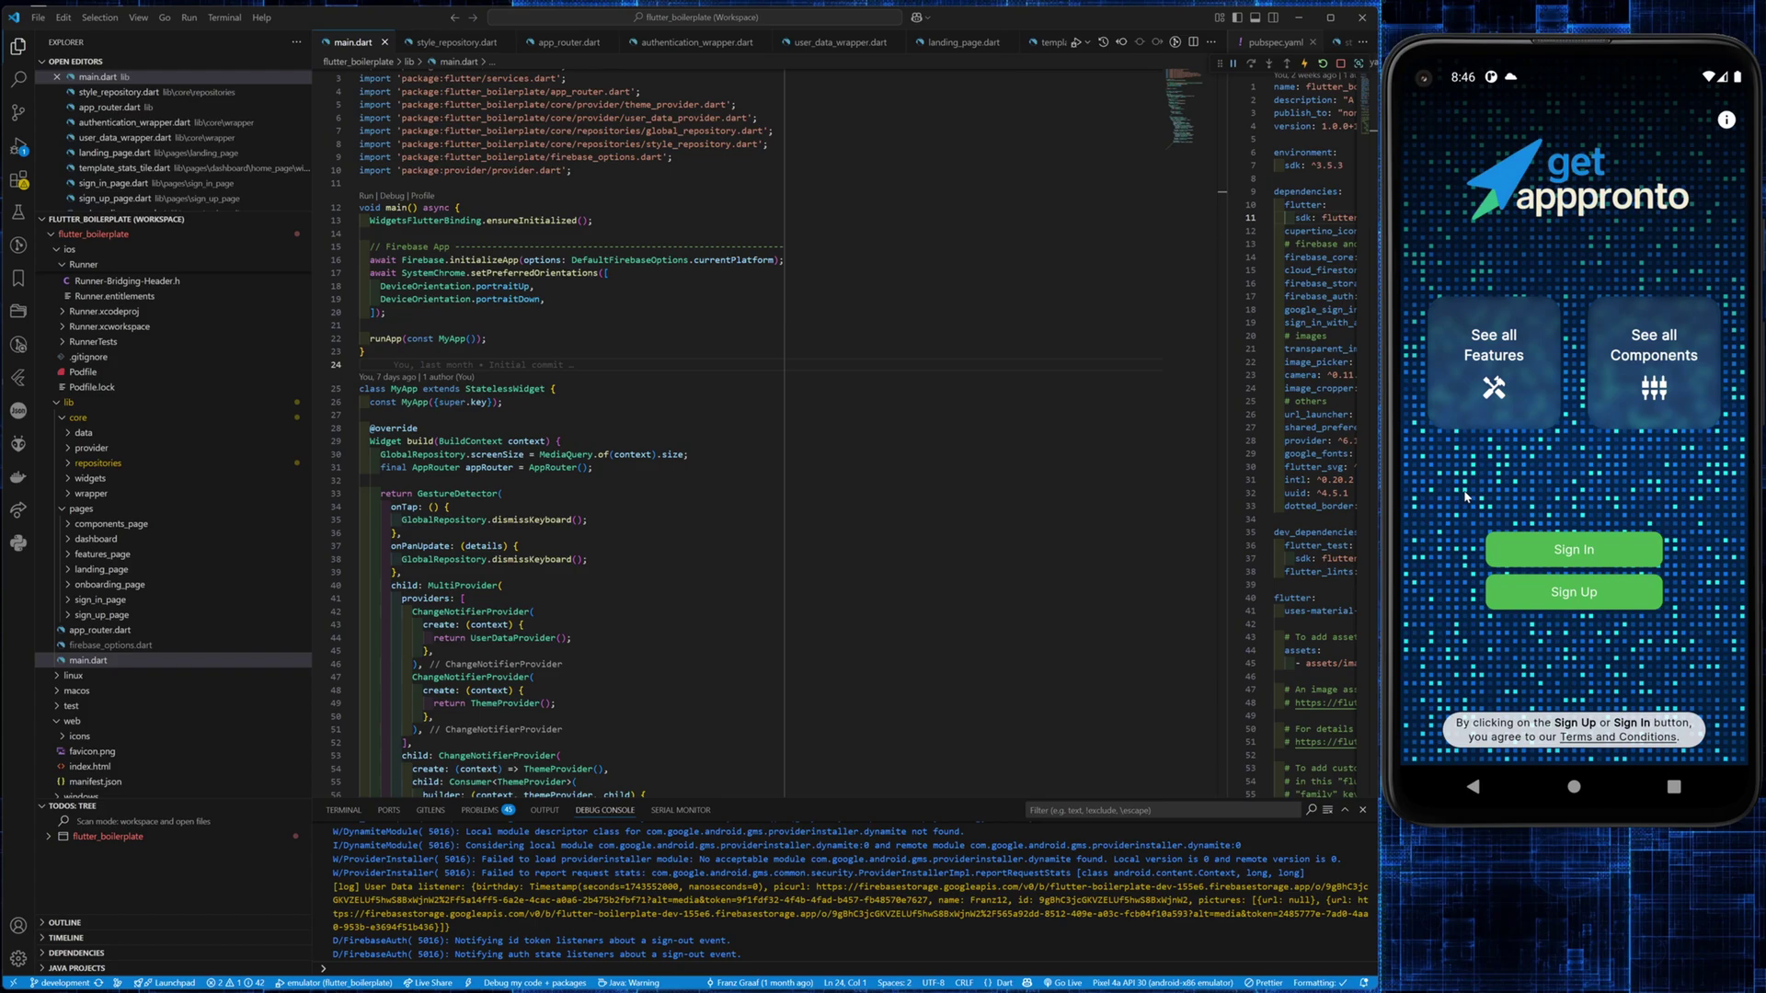
Sign in to AppPronto with Google, open Components, and switch to dark theme
click(1517, 546)
click(1569, 558)
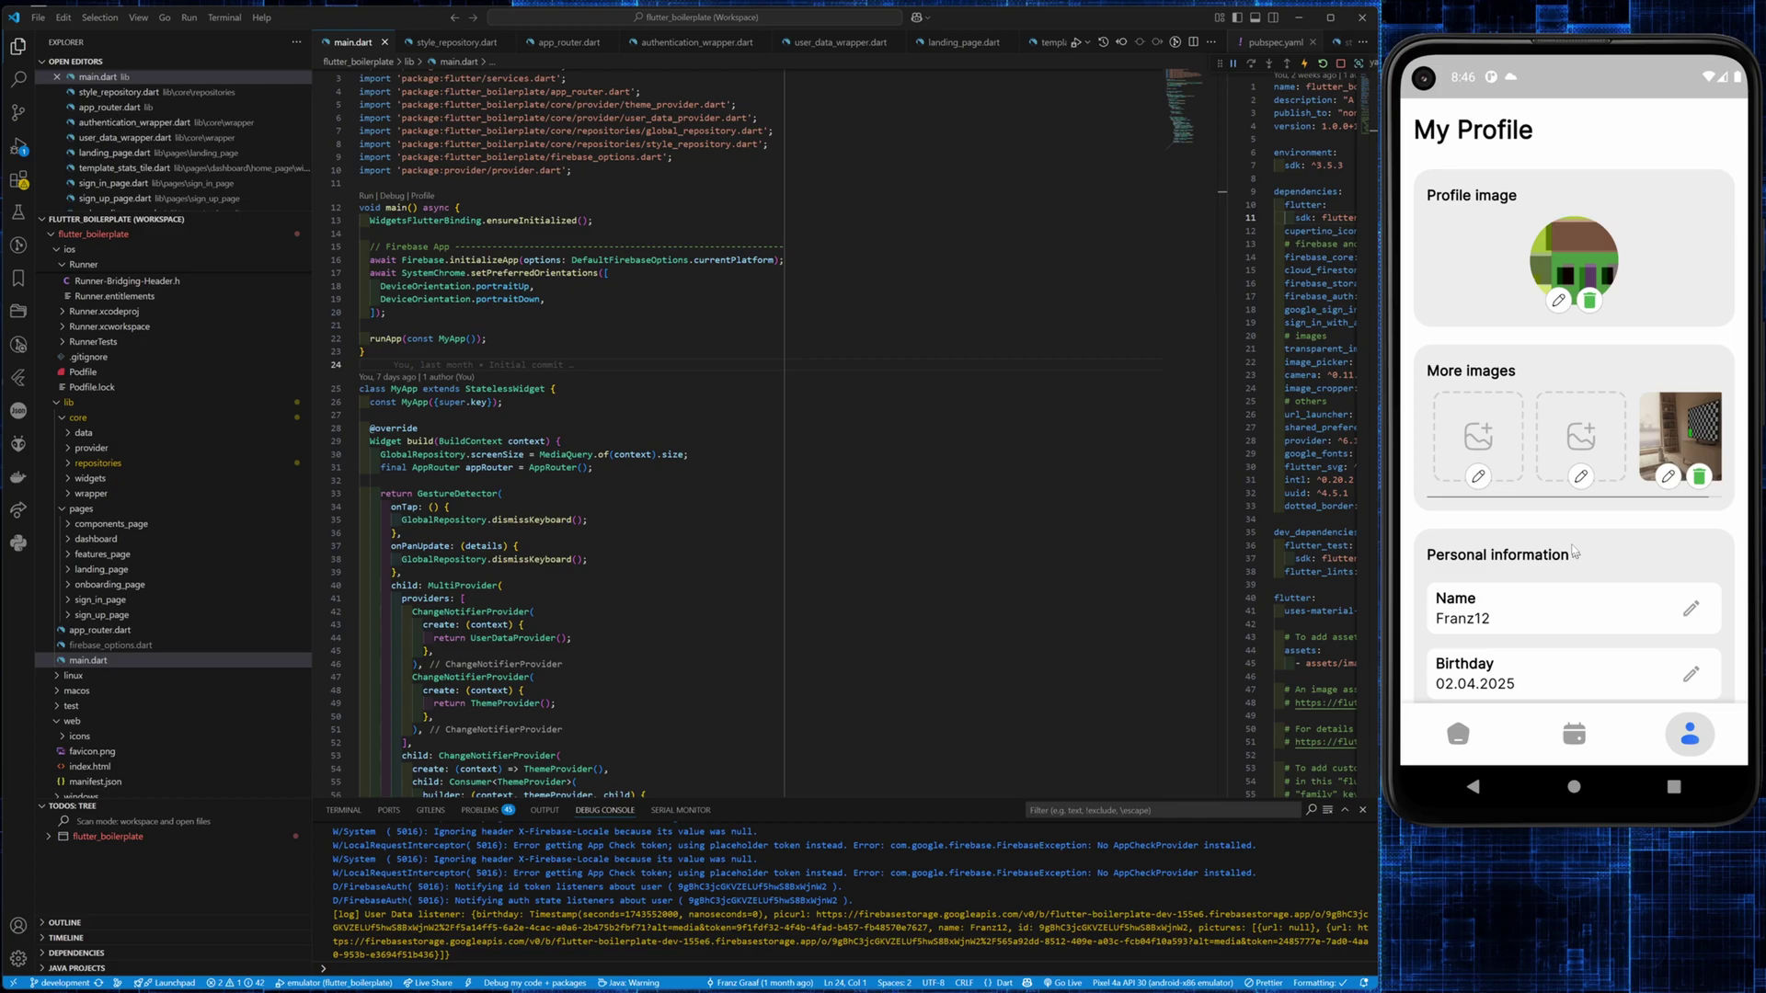
scroll(1573, 553, down, 3)
scroll(1556, 414, down, 3)
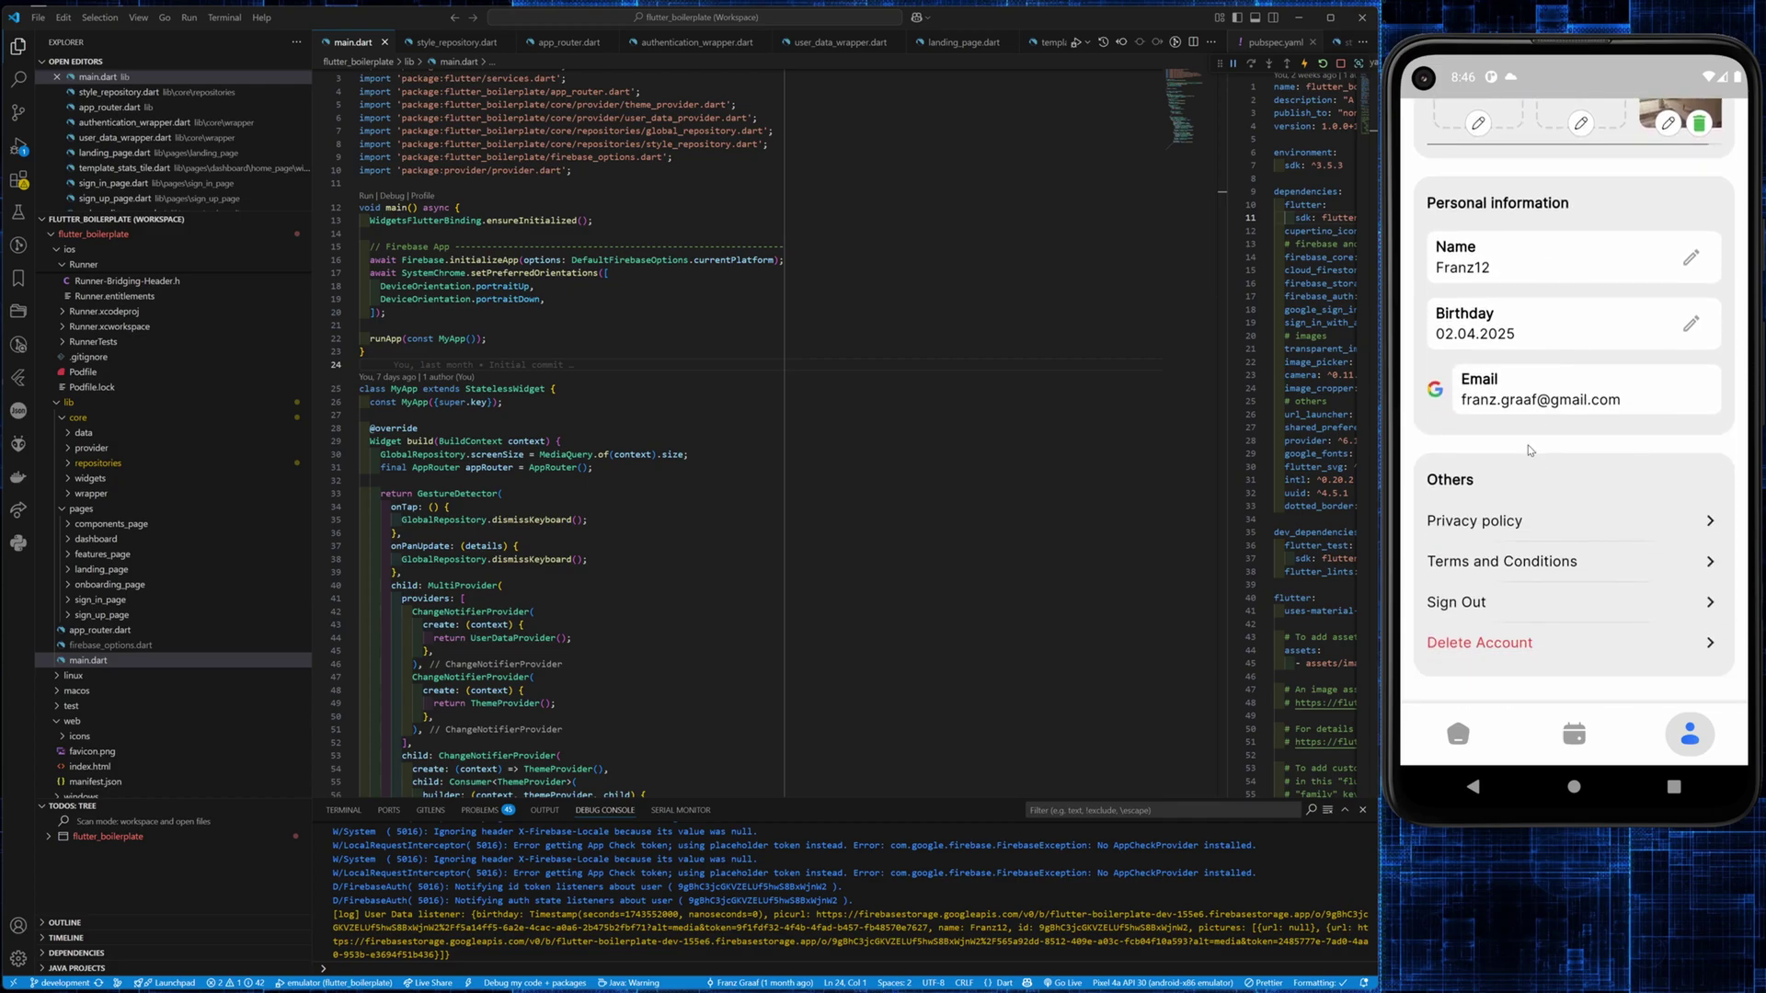
click(1582, 739)
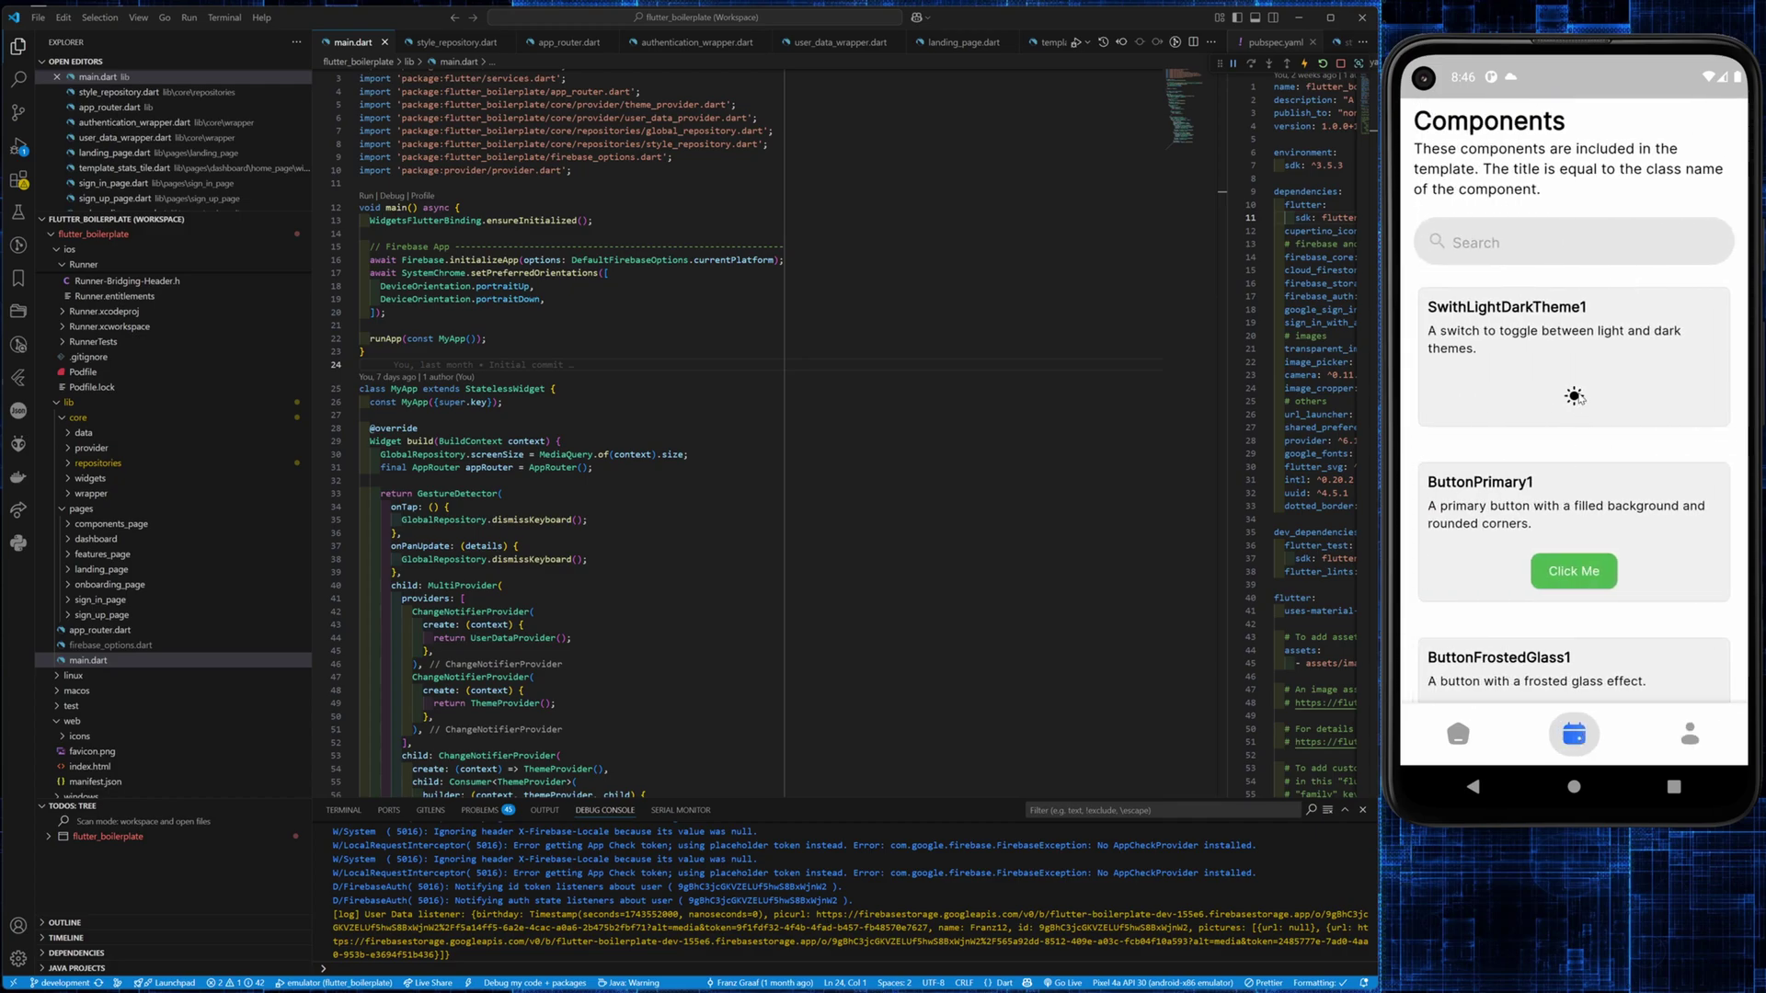
click(1573, 395)
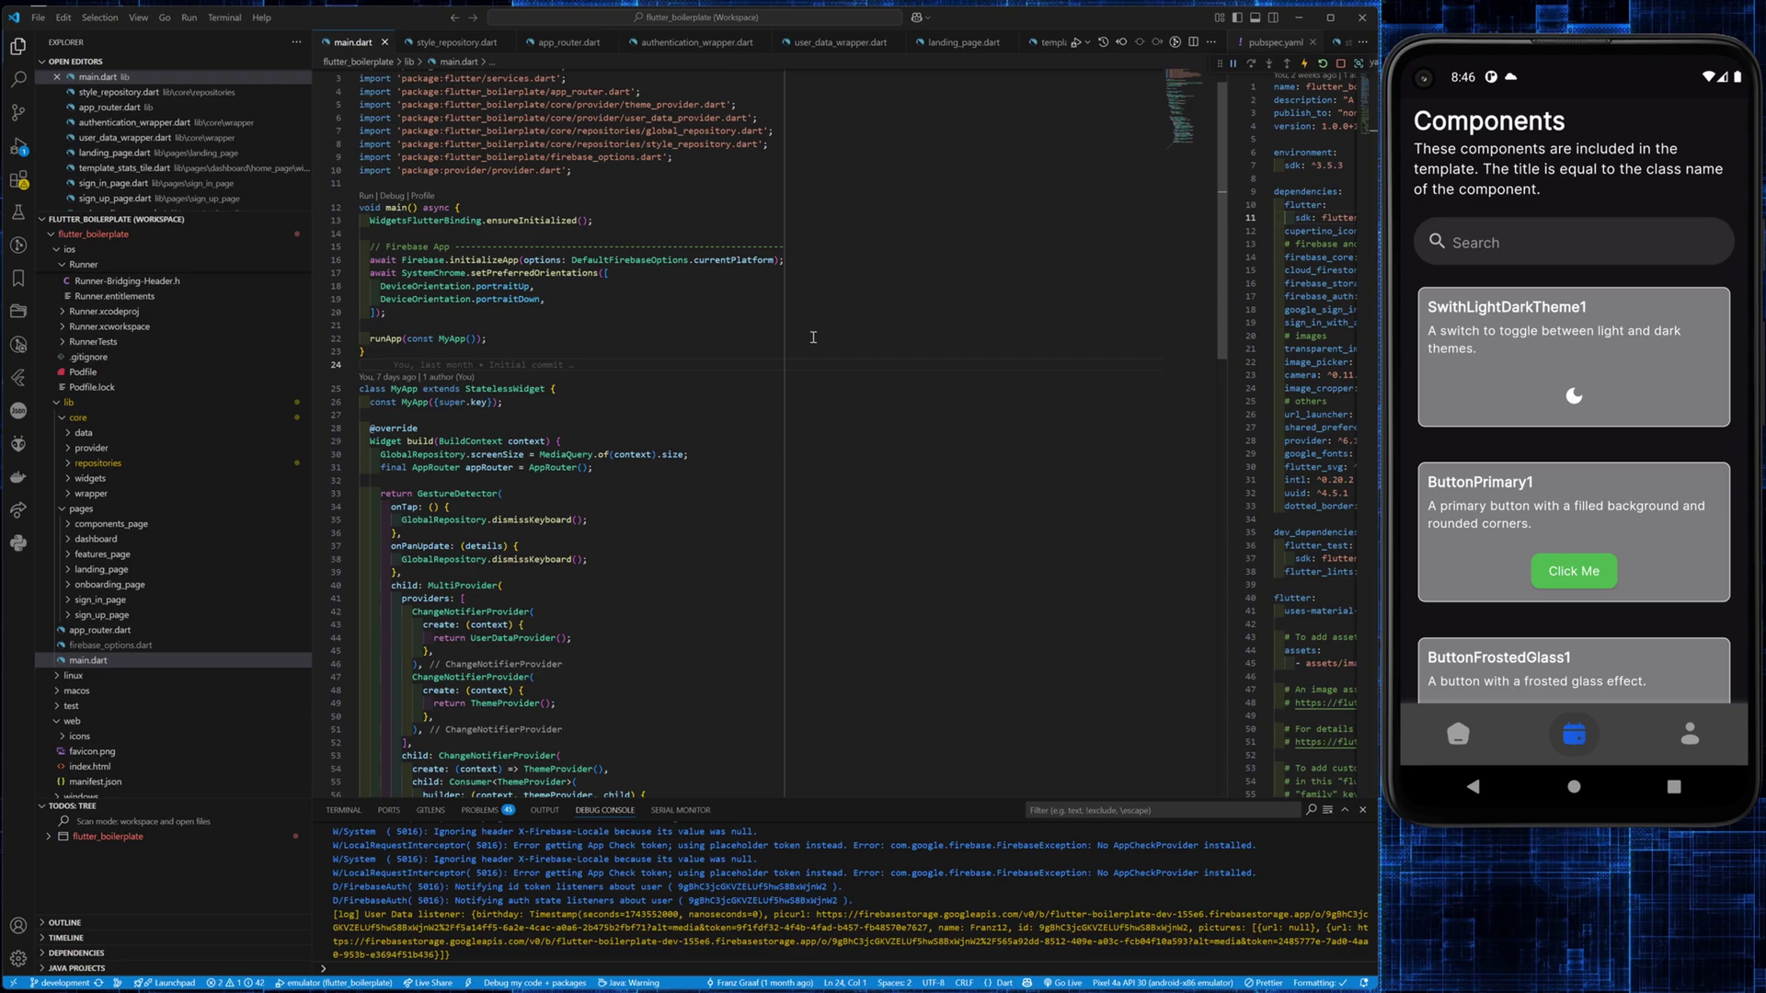
Change primary1 from Colors.green to Colors.orange in style_repository.dart, then save to hot-reload
key(ctrl+Tab)
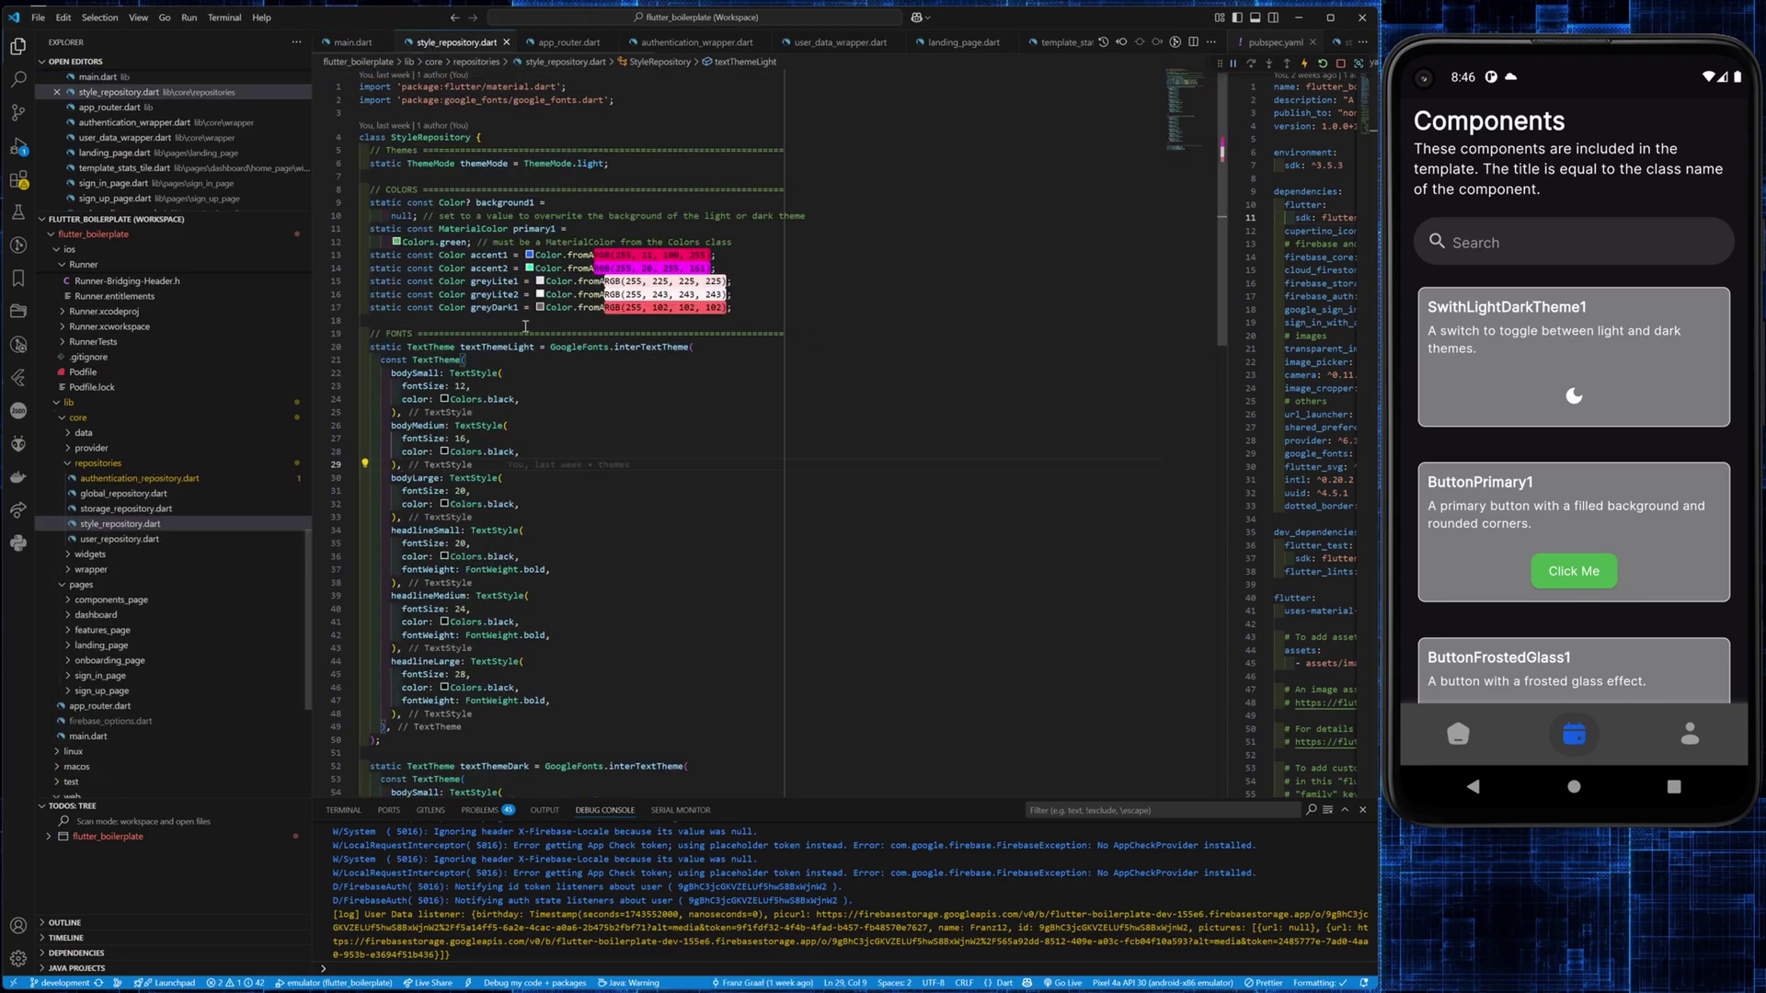
double_click(454, 241)
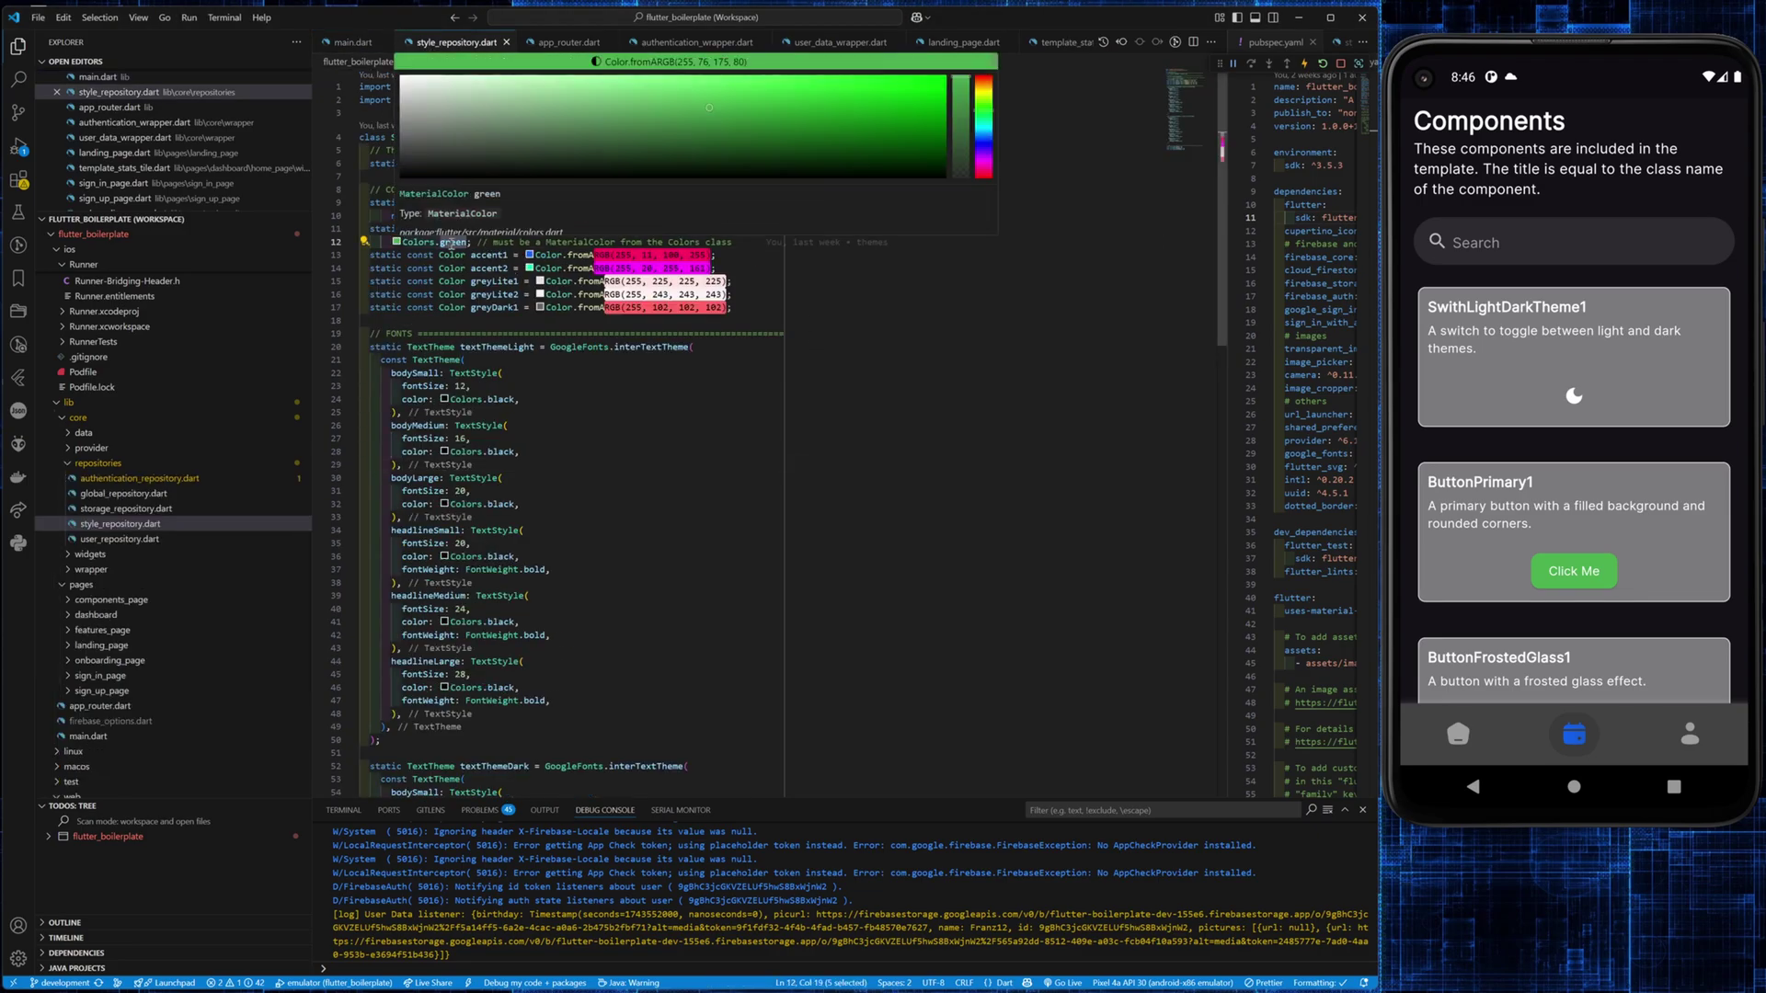
text(orange)
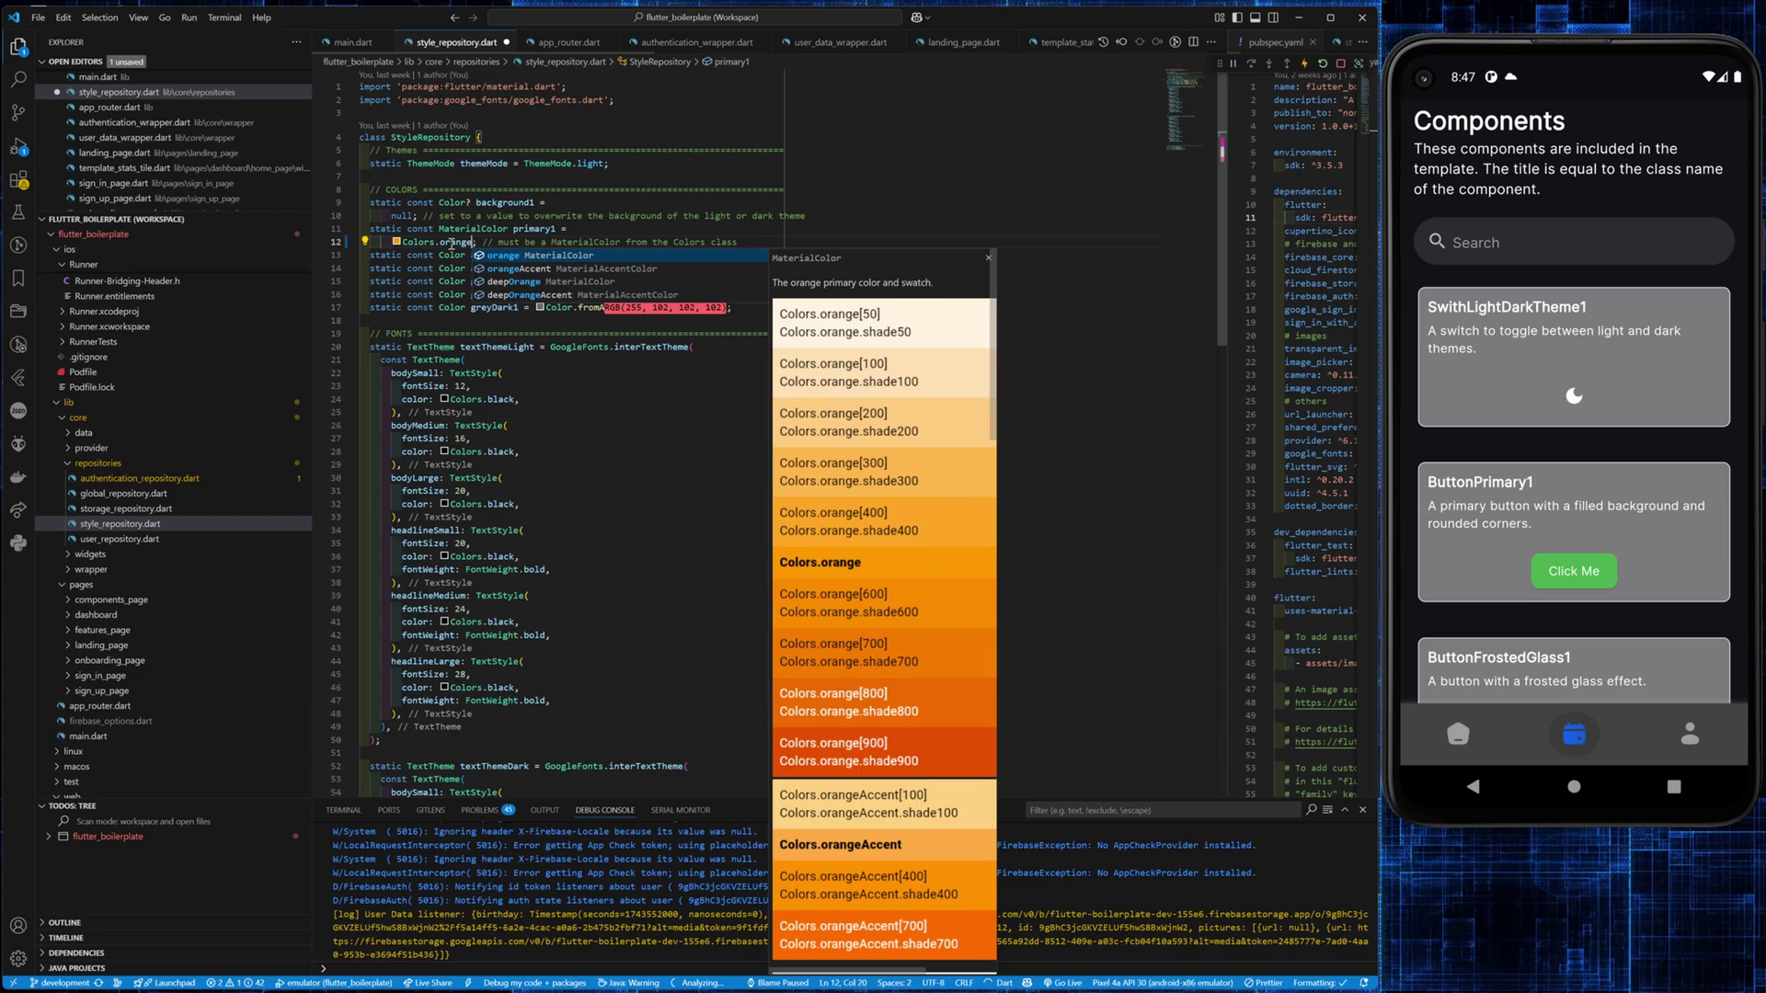
key(Return)
key(ctrl+s)
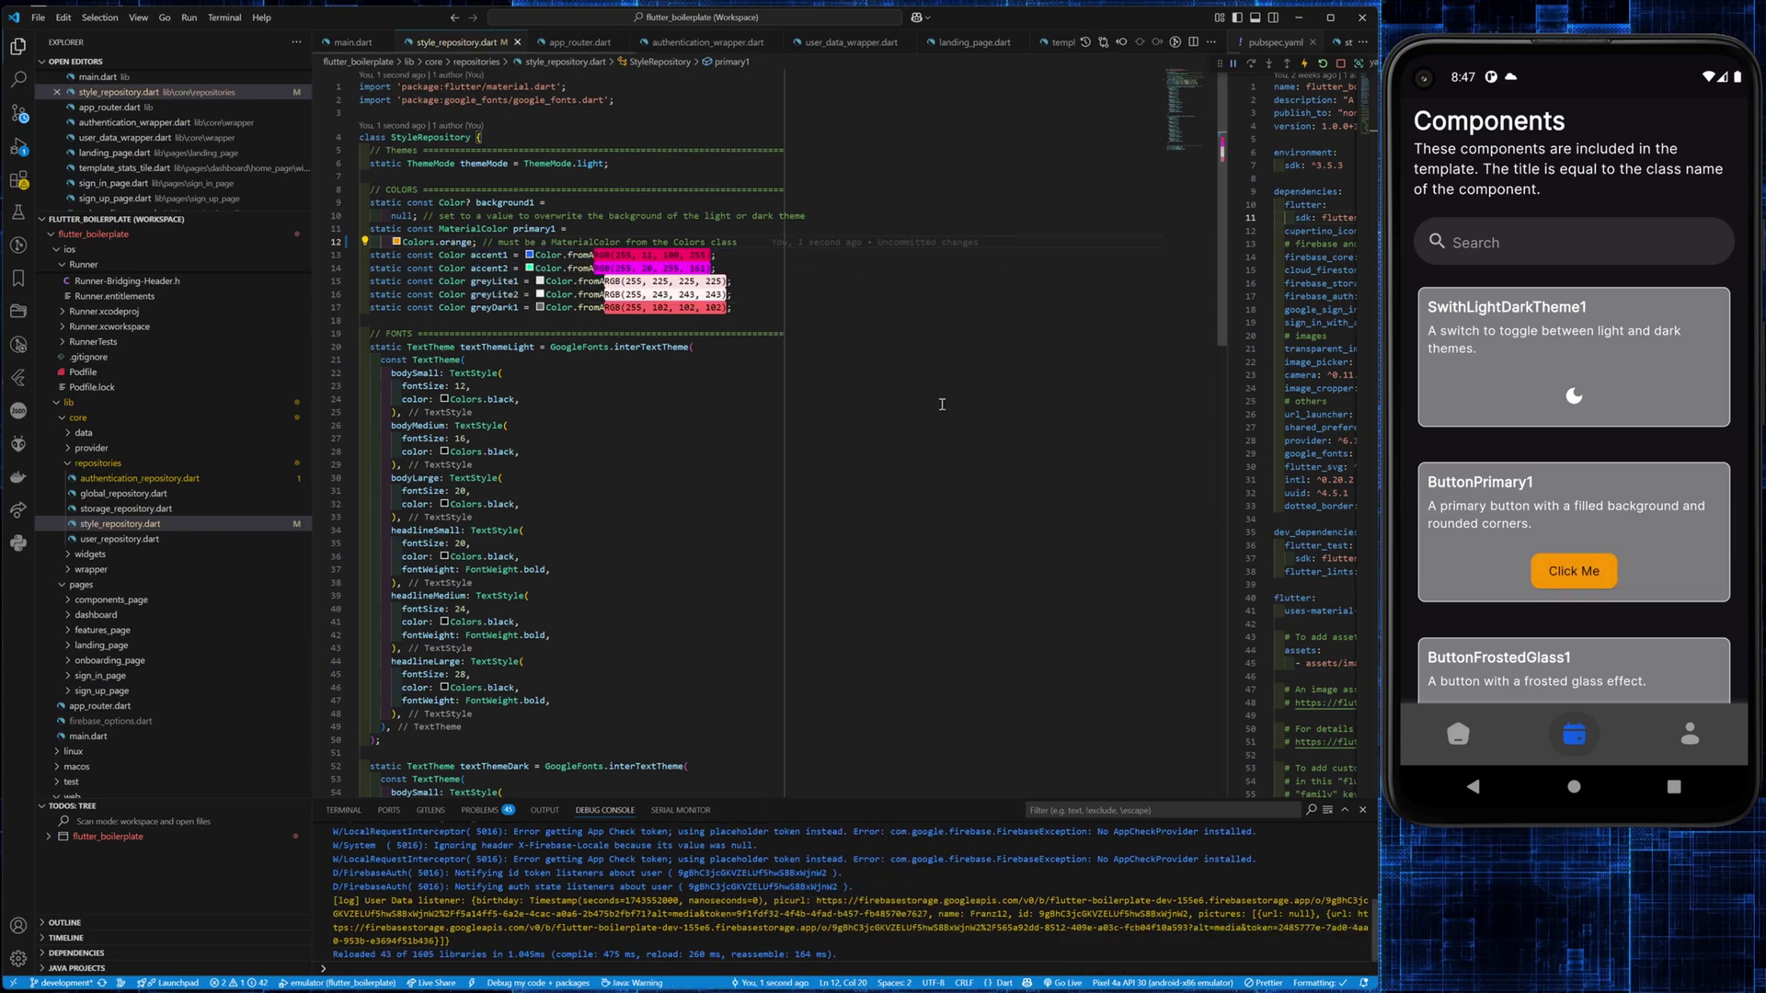
drag(1601, 553, 1613, 472)
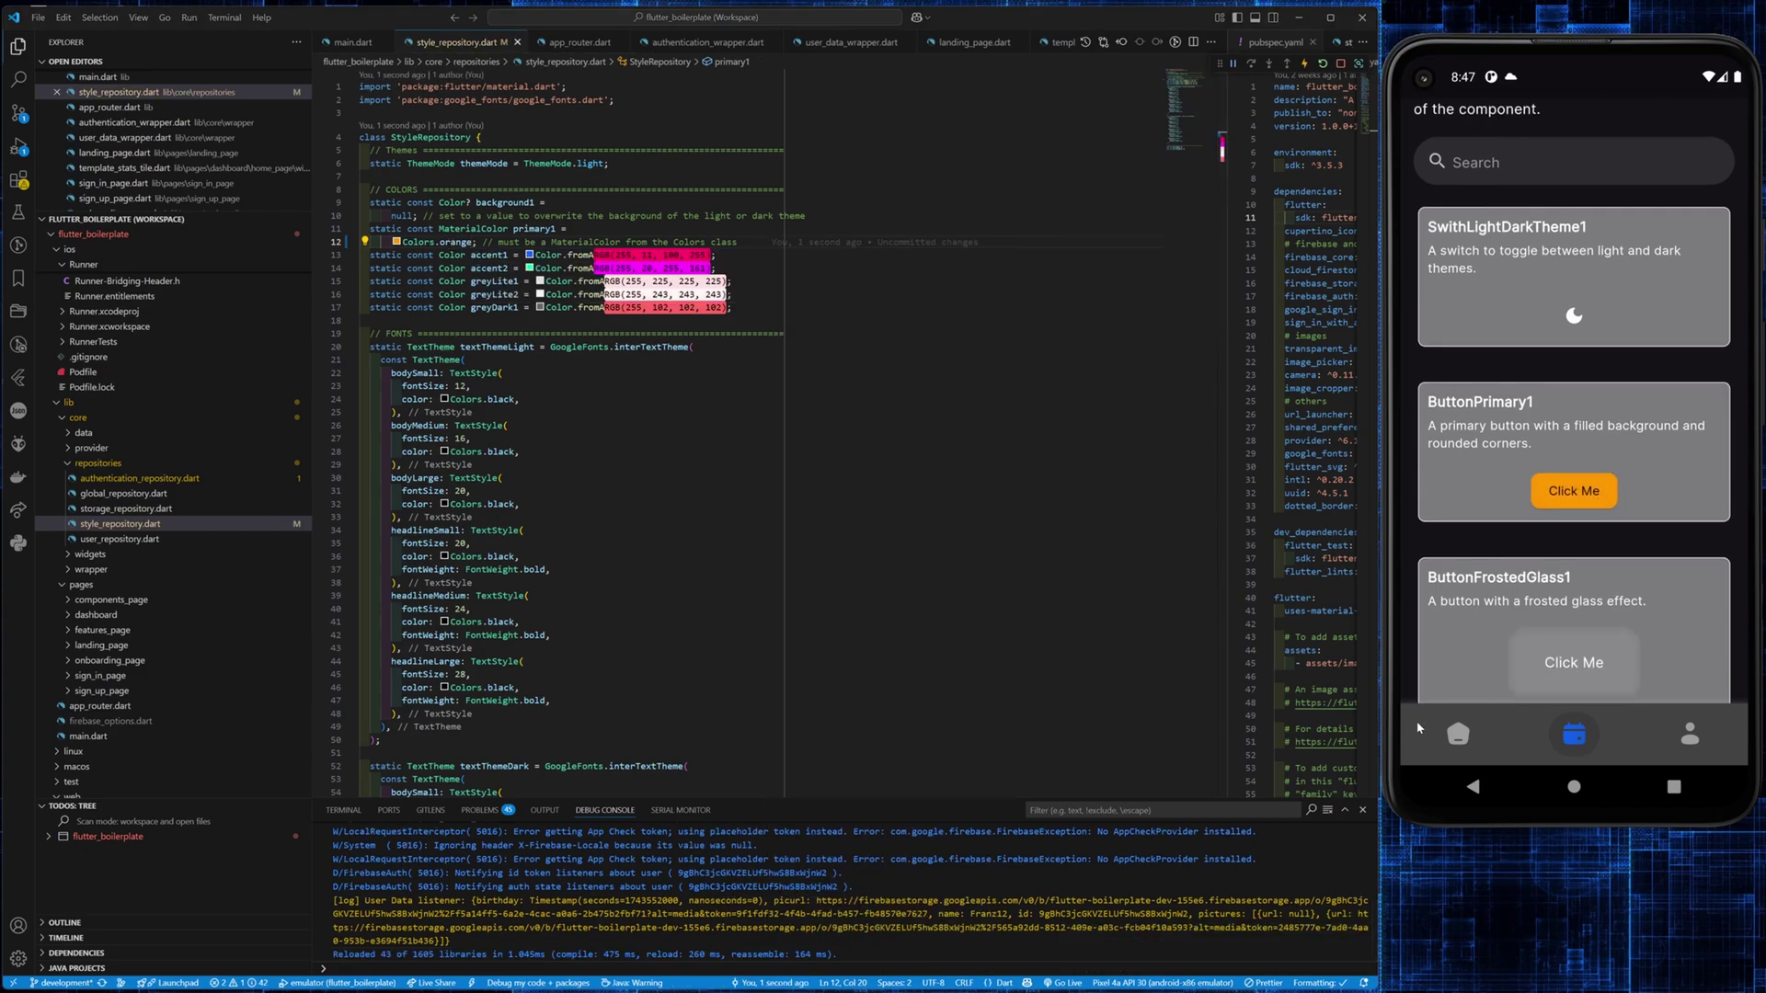
Return to the AppPronto home screen with Get Started and Features via the home icon
click(1457, 735)
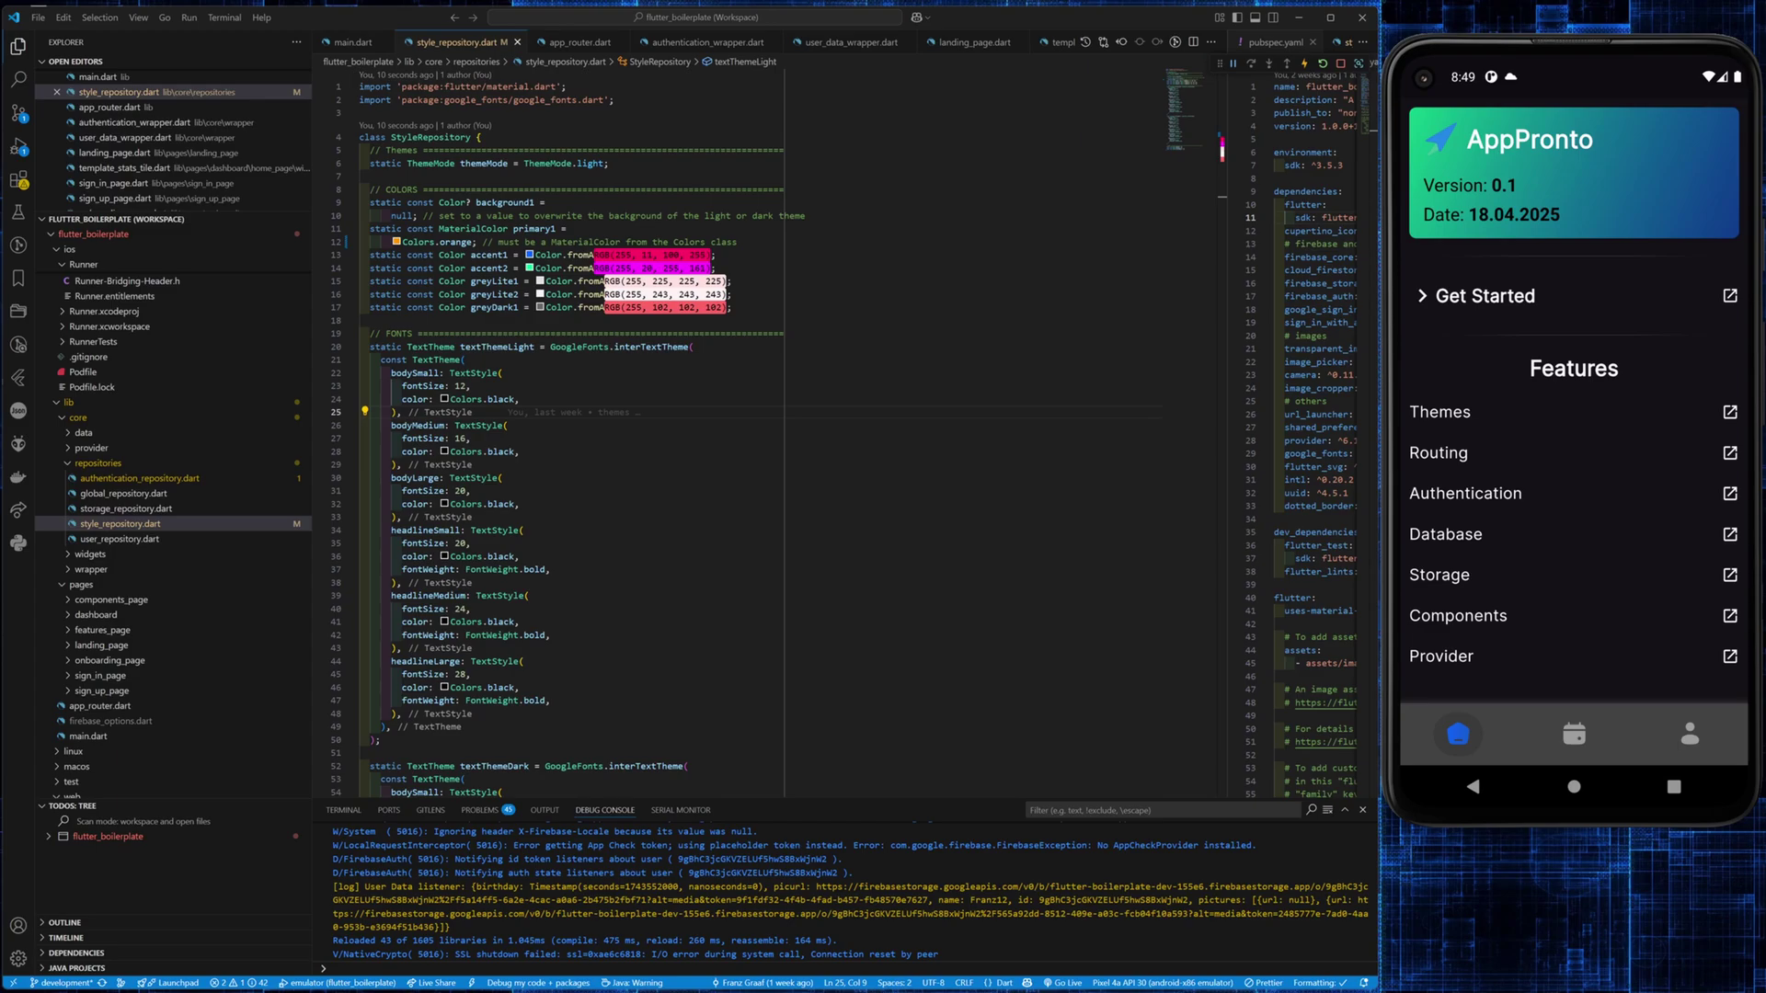